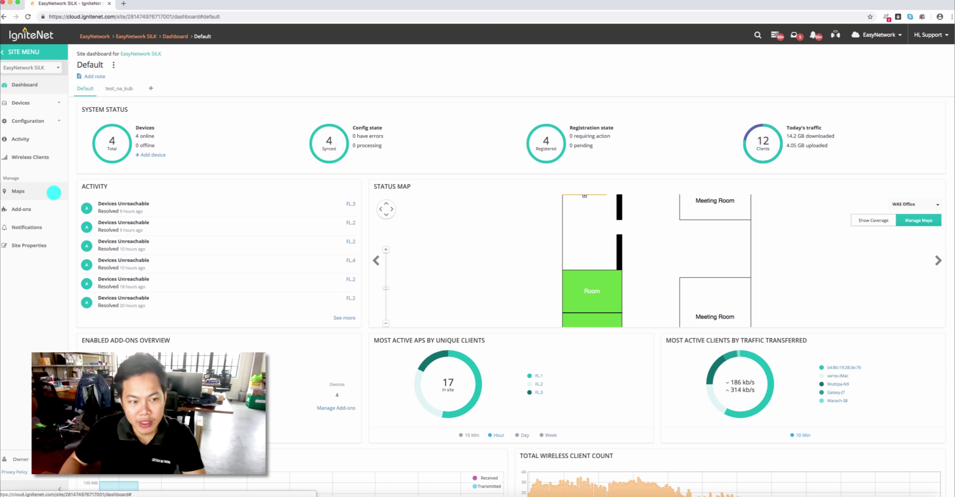
Add a new floor map named Demo to the site, using the Assemble-Floorplan JPG from Downloads as its image.
click(54, 193)
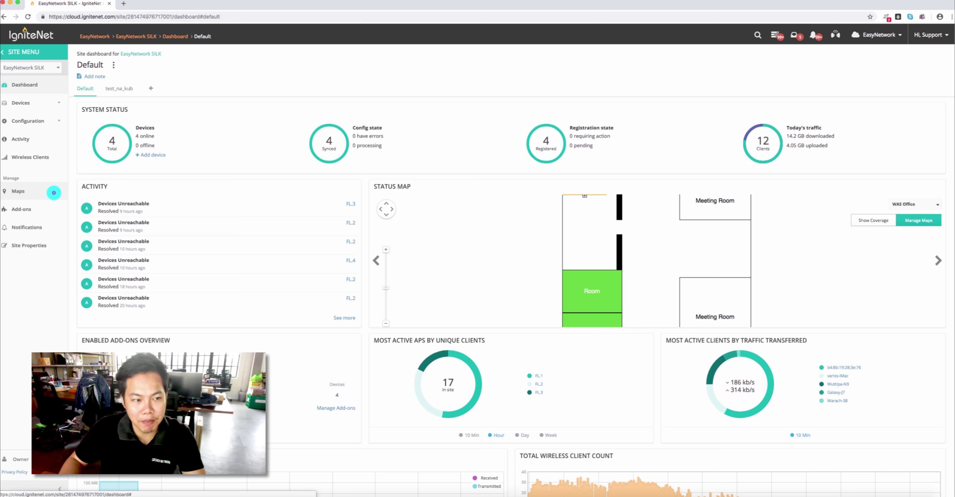
click(27, 222)
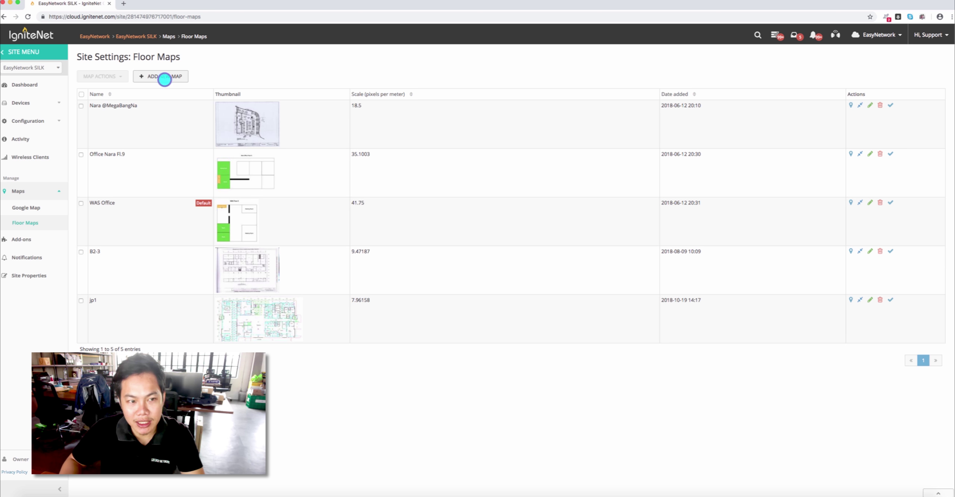
click(165, 79)
click(478, 107)
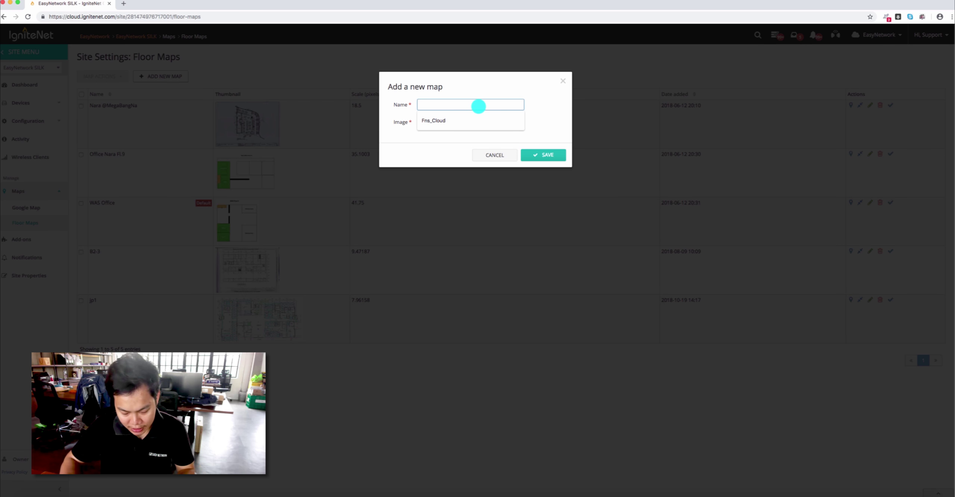
text(Demo)
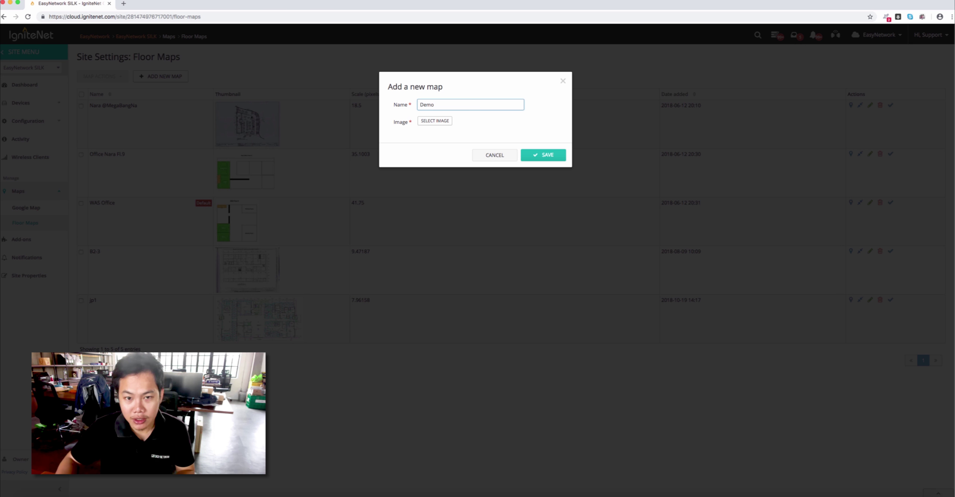
click(428, 120)
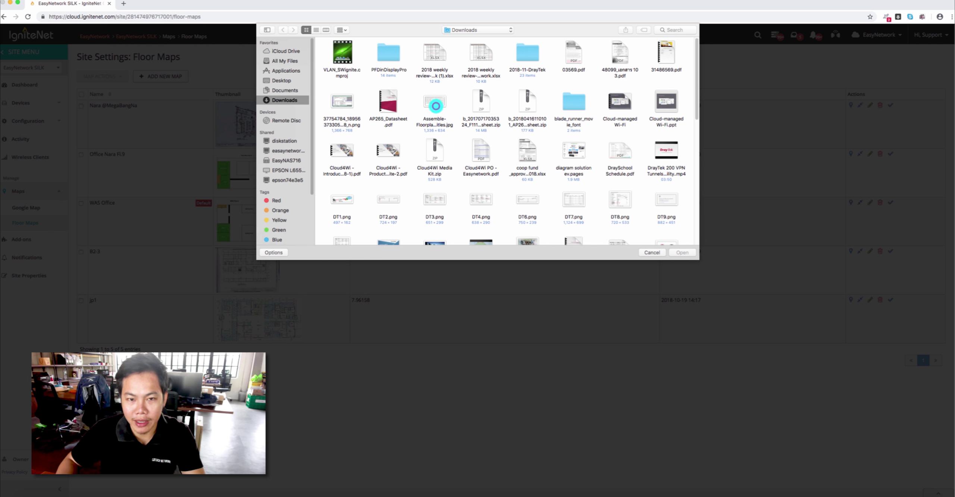
click(435, 106)
click(680, 253)
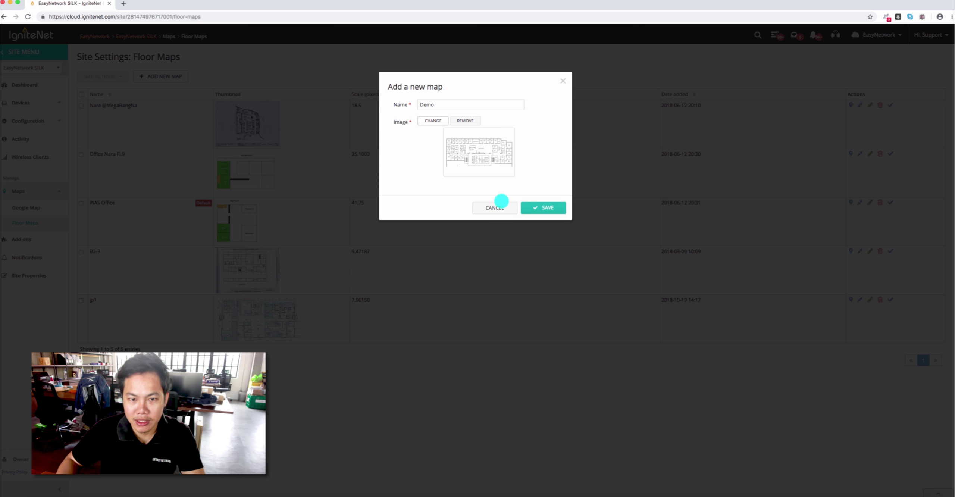
click(538, 206)
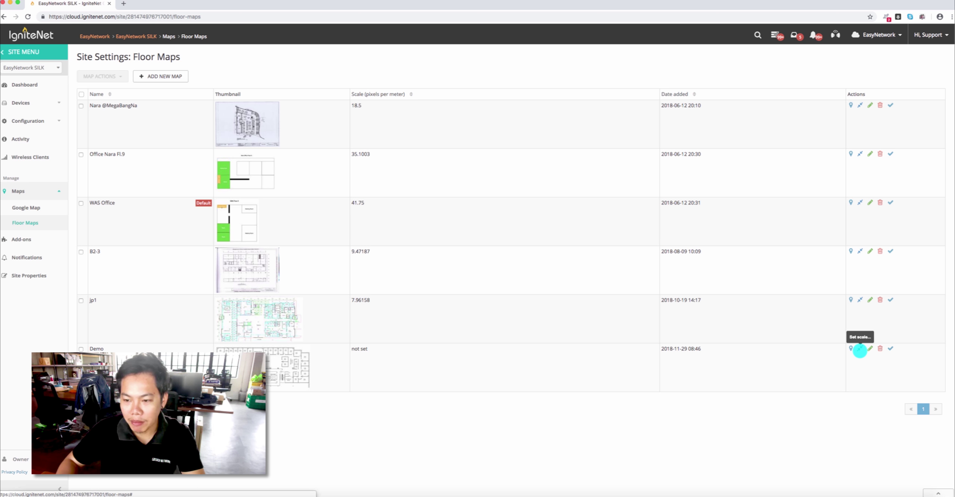
Set the Demo map's scale with a horizontal line across the building's full width, defined as 60 meters long.
click(860, 349)
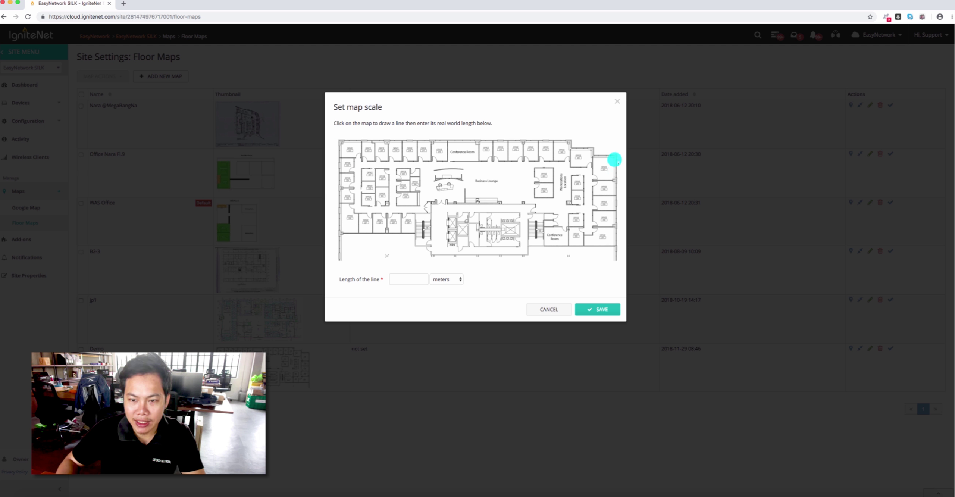
click(616, 155)
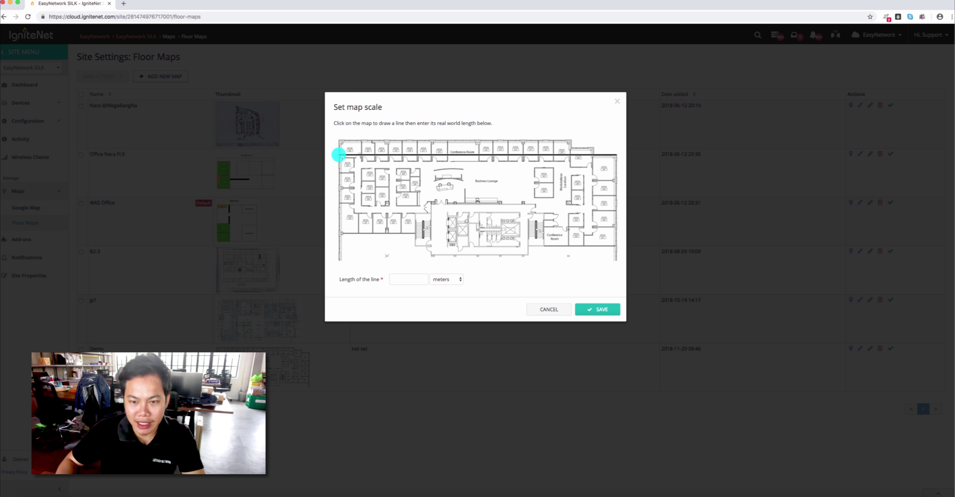
click(339, 155)
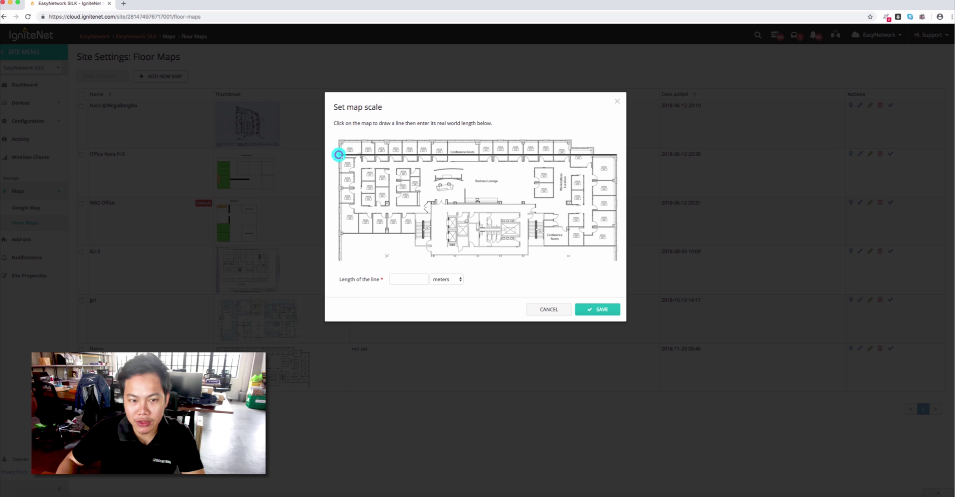
click(415, 279)
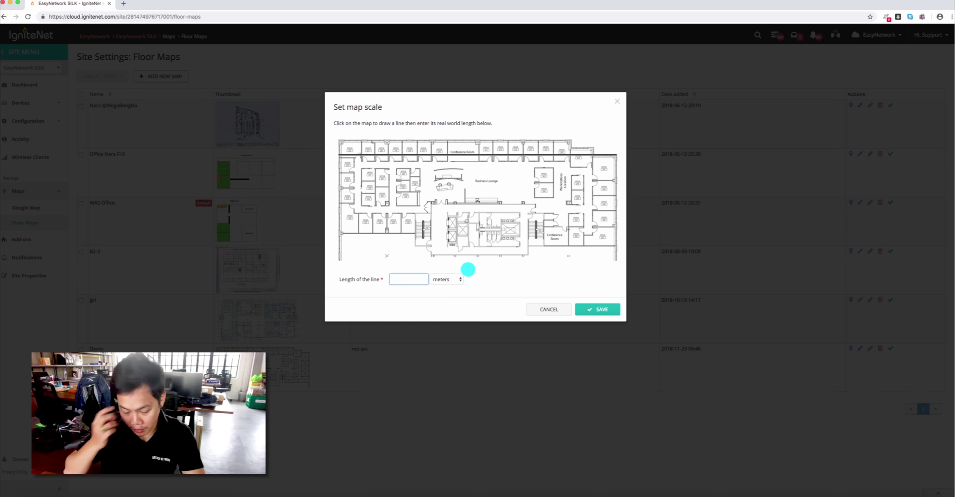
text(60)
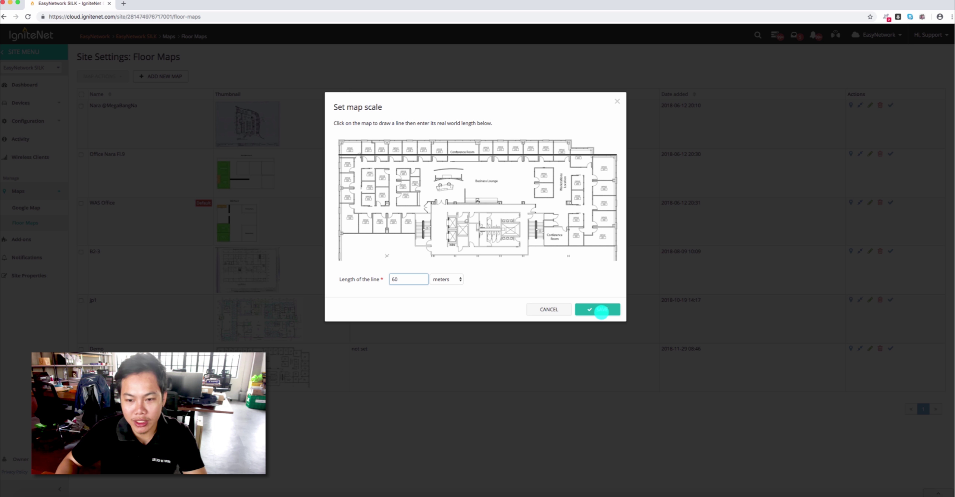
click(600, 310)
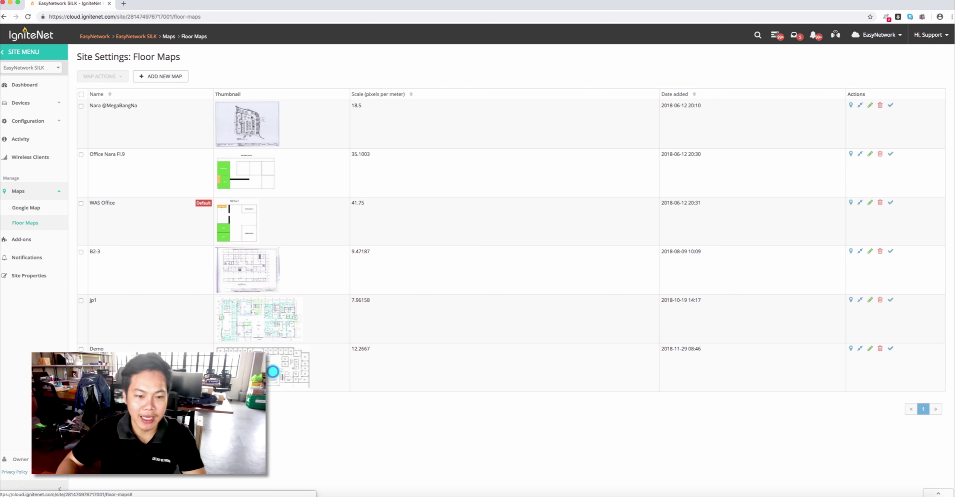
Place device FL.2 in the Demo map's western inner office block and FL.4 southeast of the Business Lounge.
click(272, 371)
drag(605, 139, 605, 159)
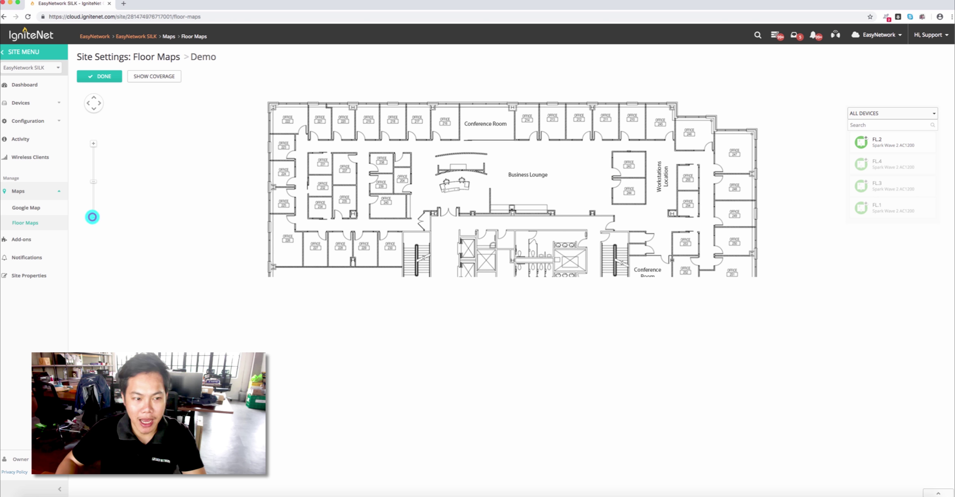
click(92, 216)
click(92, 217)
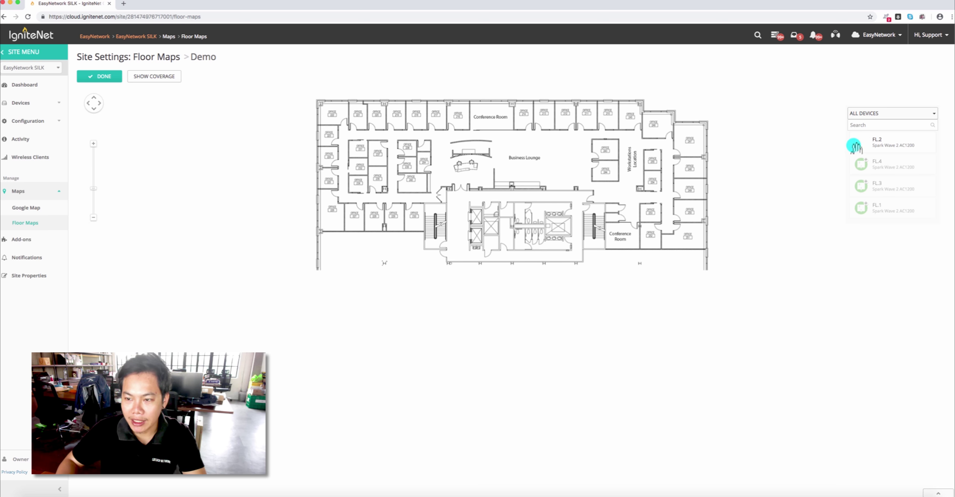
drag(854, 148, 392, 153)
drag(533, 162, 538, 172)
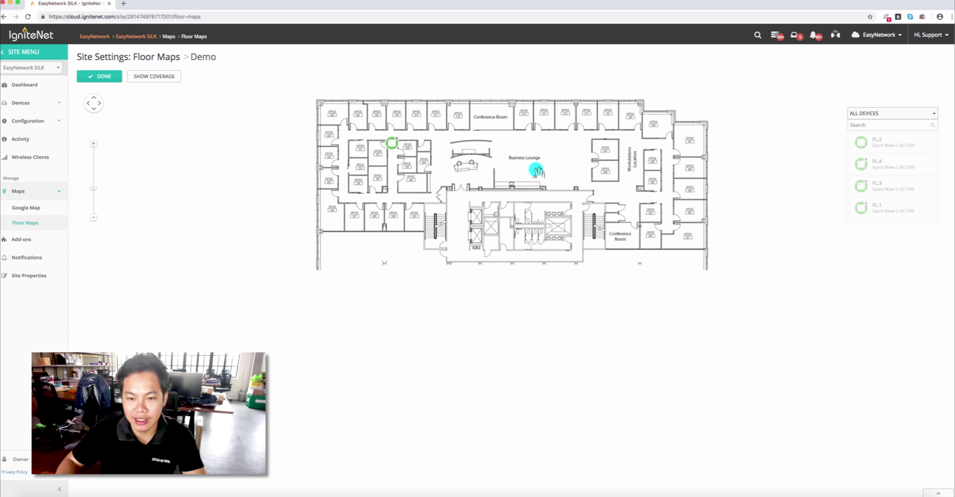
drag(864, 169, 585, 188)
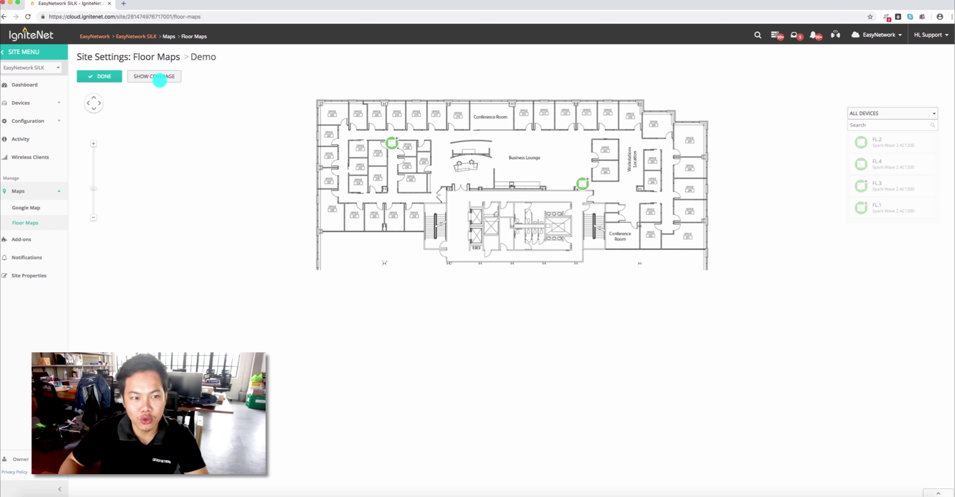
Show wireless coverage on the Demo map and move FL.4 into the Business Lounge, just below the upper Conference Room.
click(158, 79)
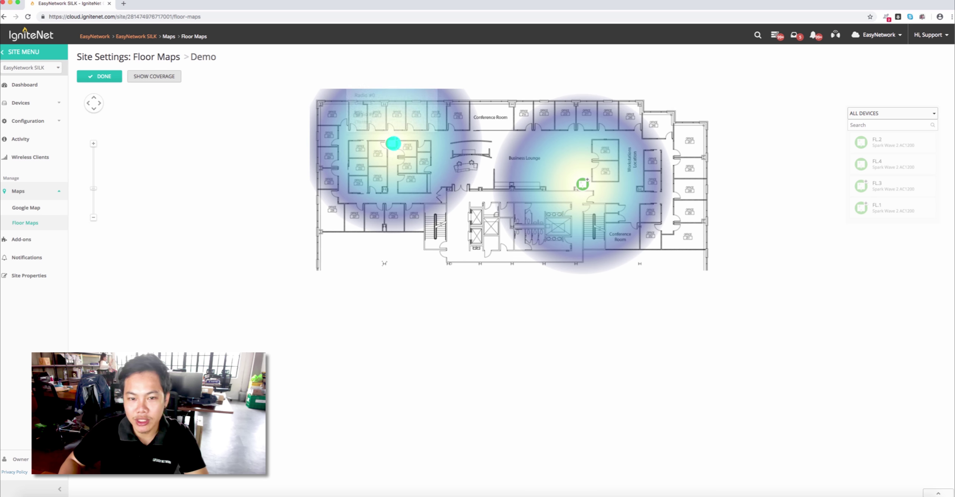
click(392, 143)
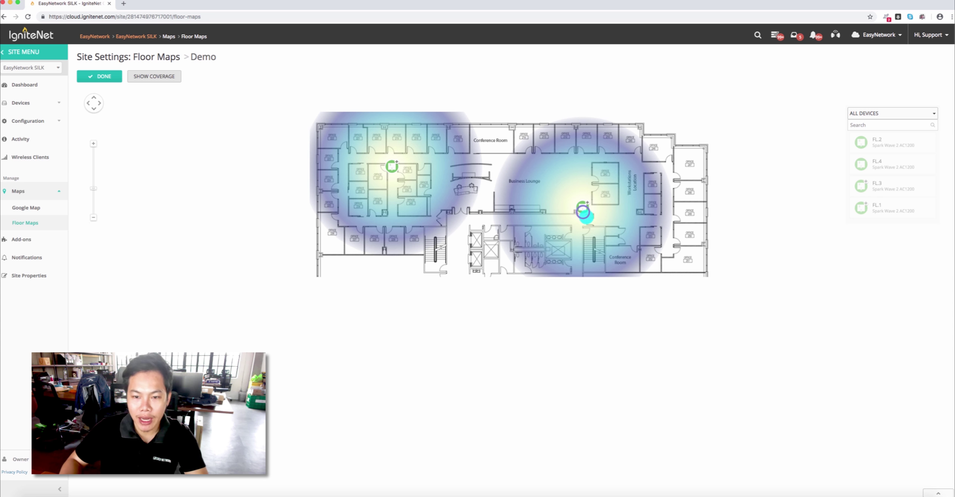
drag(580, 209, 502, 179)
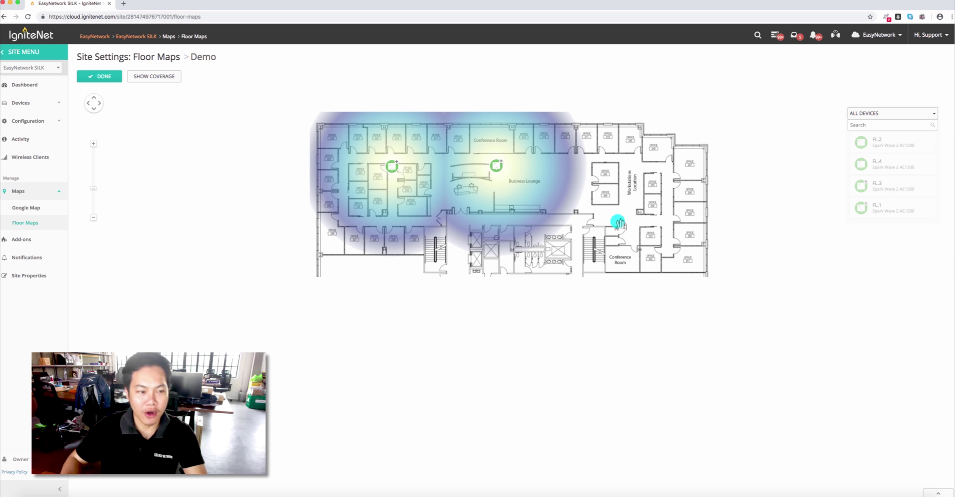
Open the site's Google Map and go to the location Lat Phrao 80, Wang Thonglang.
click(25, 211)
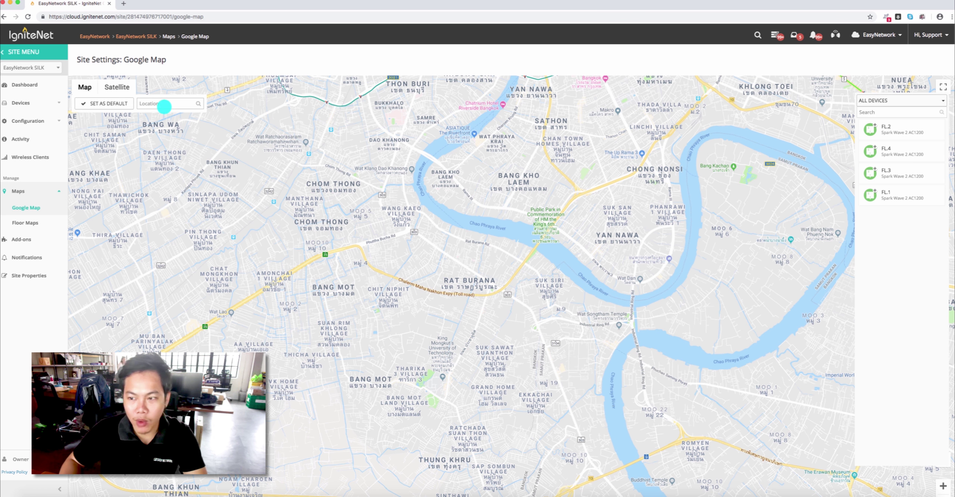
click(164, 106)
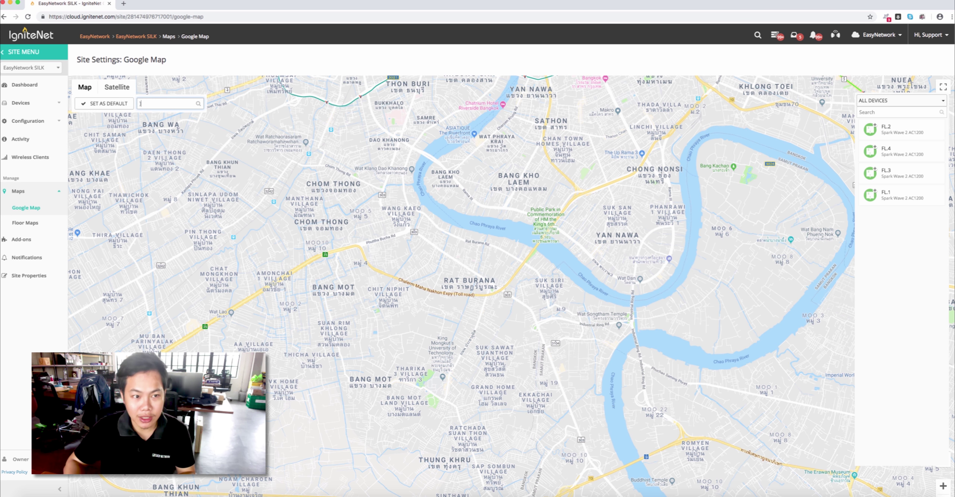
text(k)
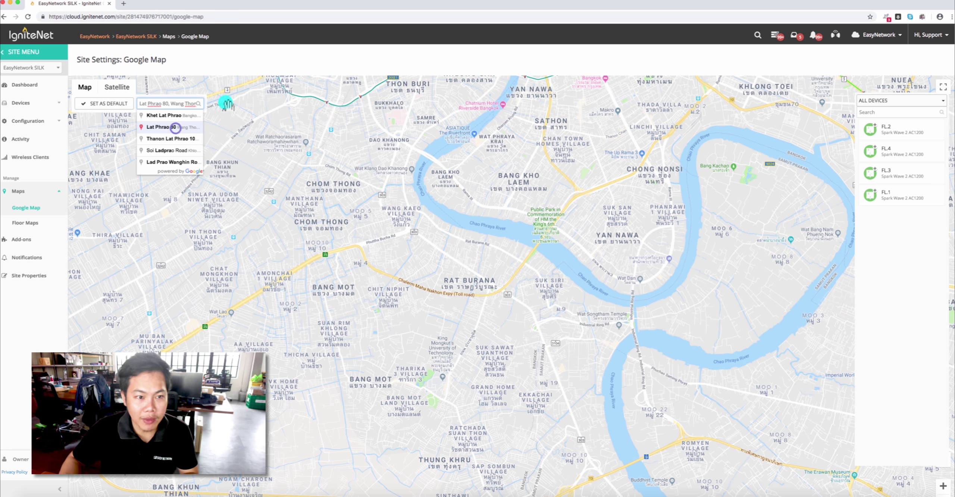
click(176, 128)
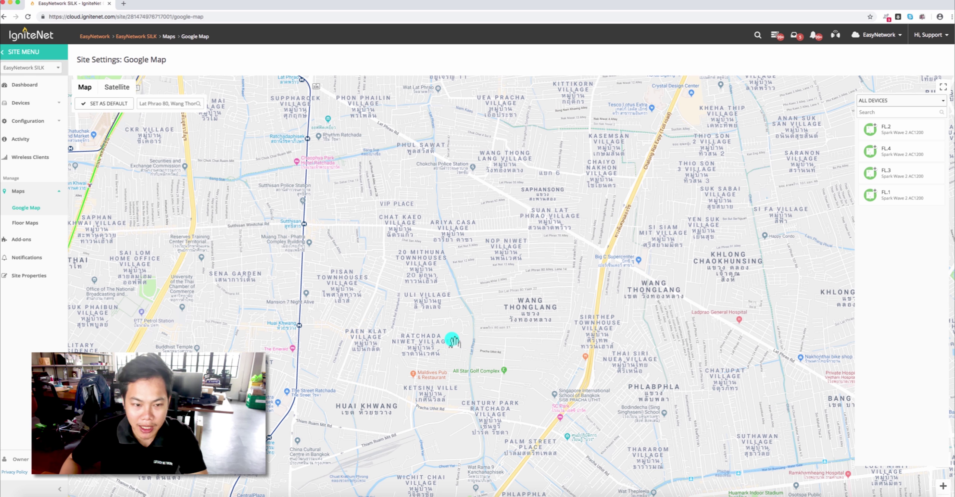
Place devices FL.2, FL.4, FL.3 and FL.1 in a tight cluster on the Google Map, just southeast of the Wang Thonglang label.
drag(401, 291, 385, 273)
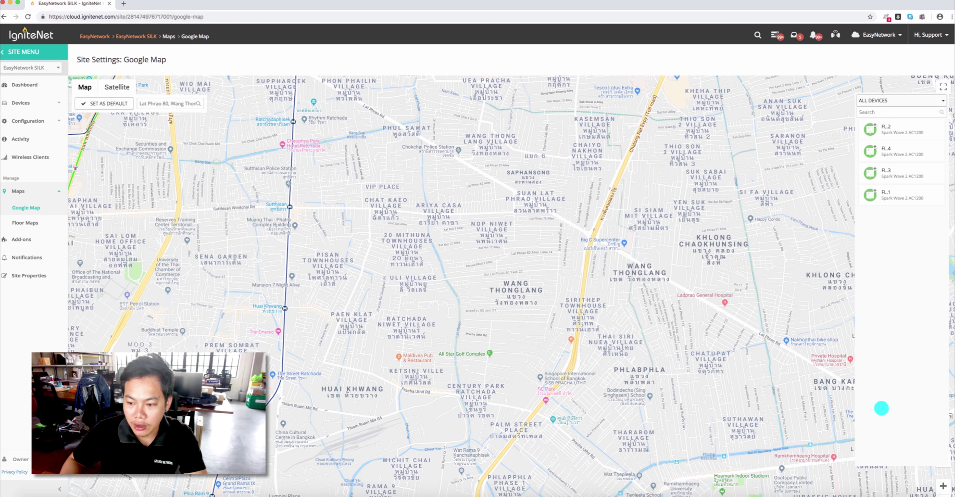
drag(569, 450, 429, 309)
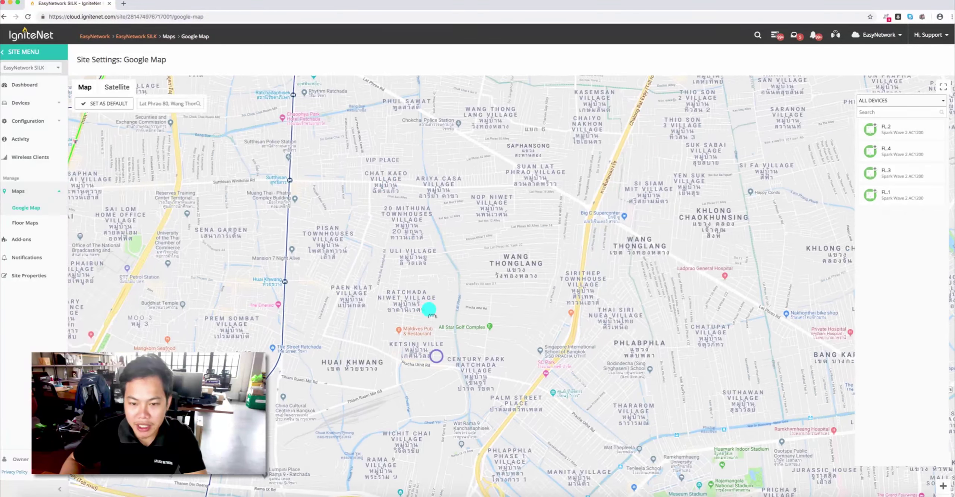
mouse_move(871, 129)
mouse_down()
mouse_move(633, 245)
mouse_move(539, 275)
mouse_up()
drag(870, 152, 566, 278)
drag(870, 174, 544, 299)
drag(870, 196, 572, 306)
Switch the dashboard's status map to Google Map and examine the placed device markers.
click(24, 85)
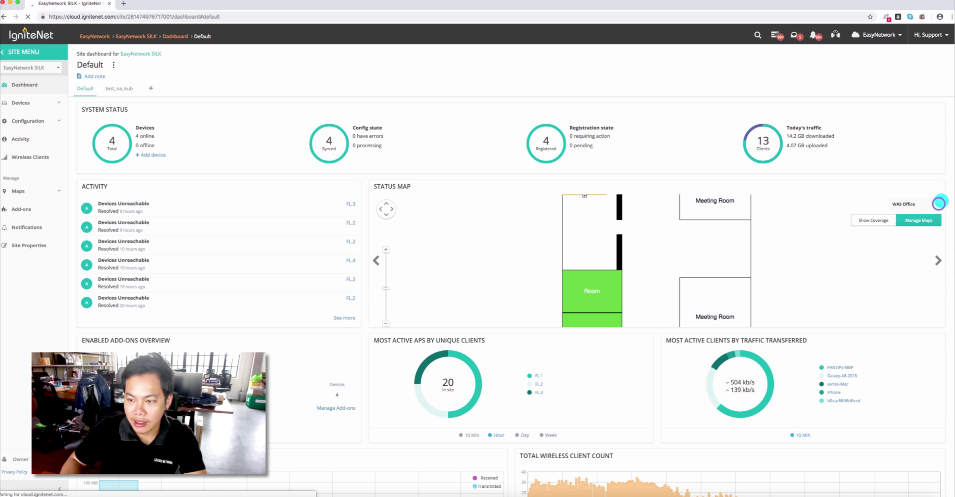
click(939, 203)
click(933, 215)
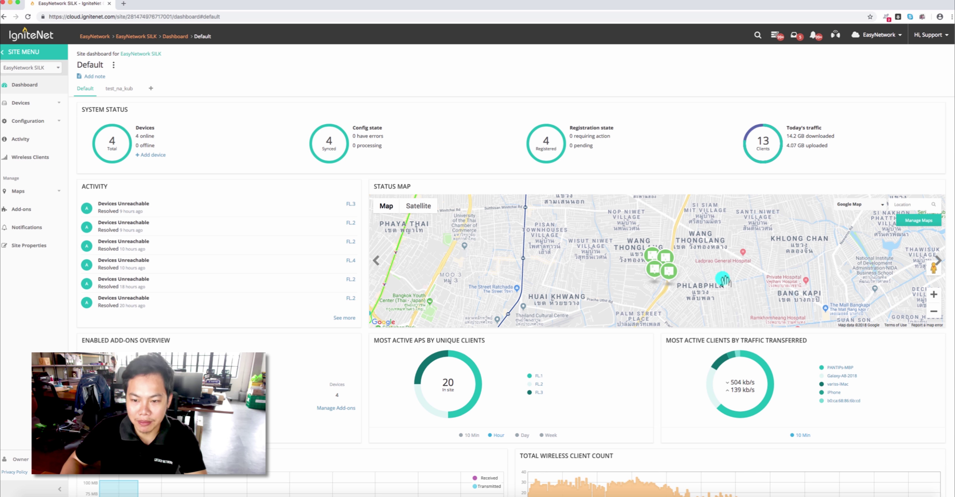
click(667, 271)
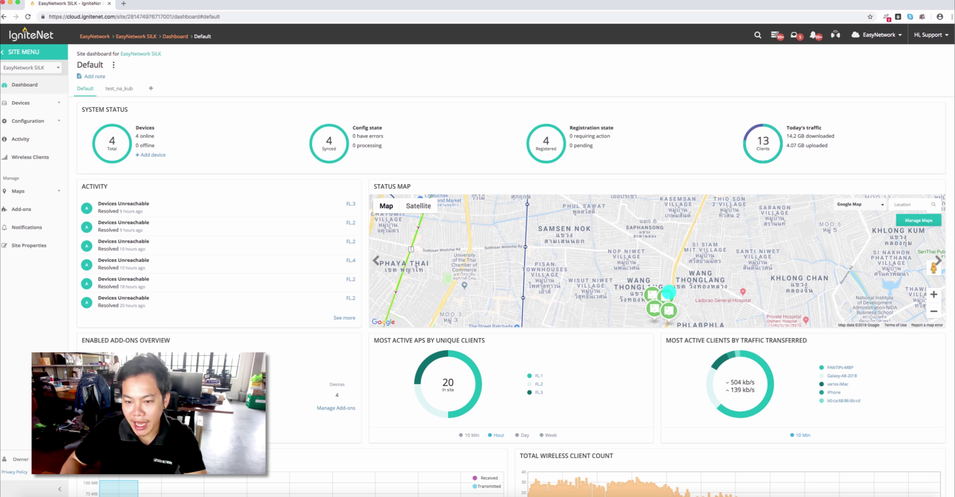